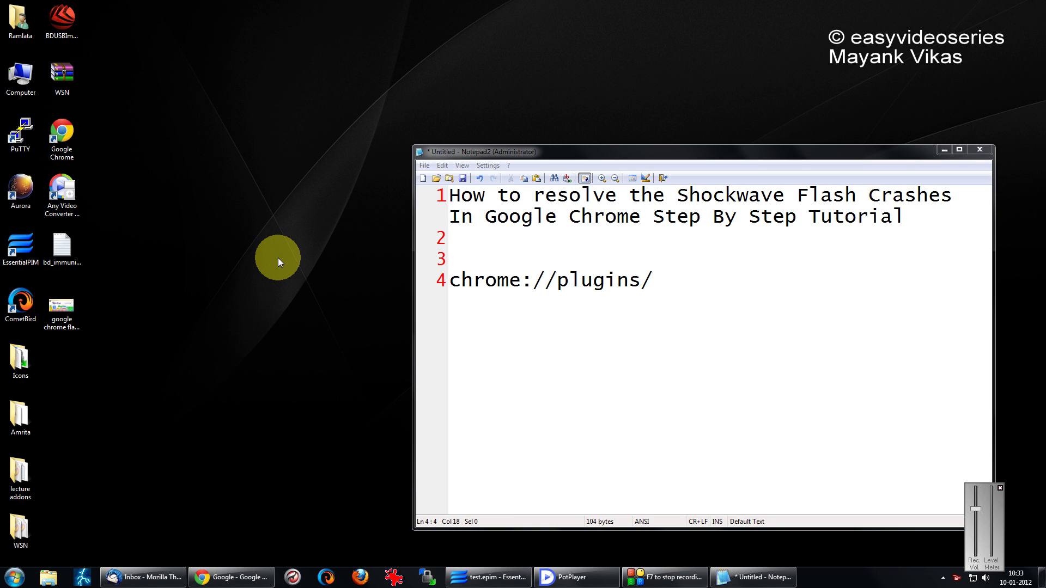
Step: View the 'google chrome flash crash' screenshot in IrfanView, then return to Chrome's Google homepage
click(490, 236)
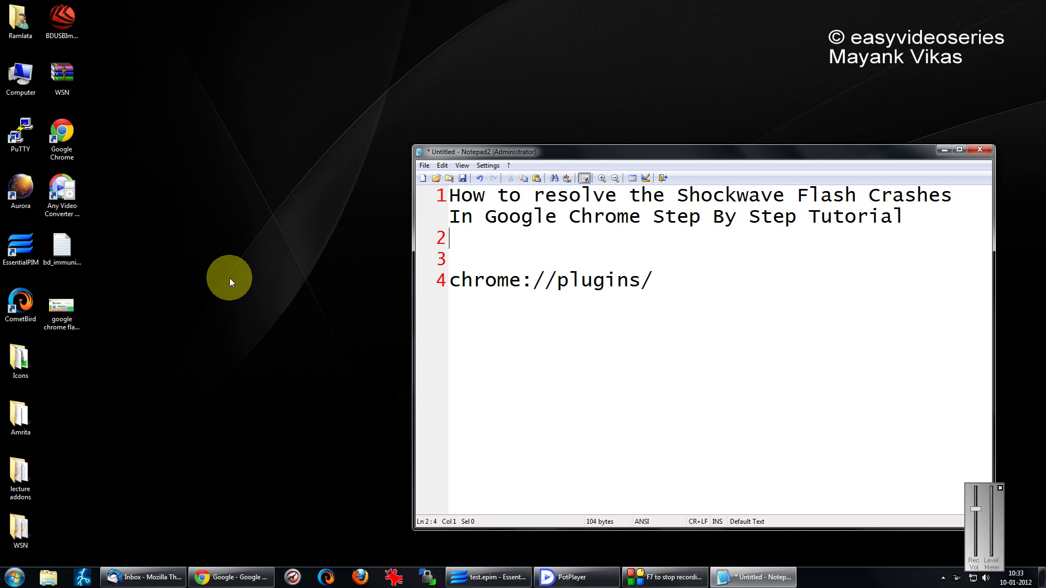
click(69, 305)
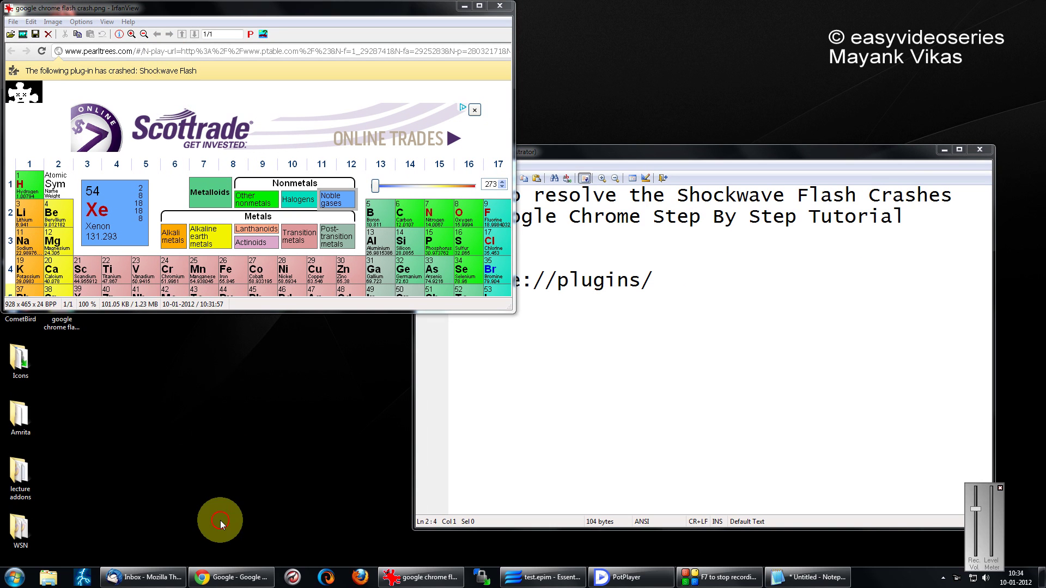
click(246, 581)
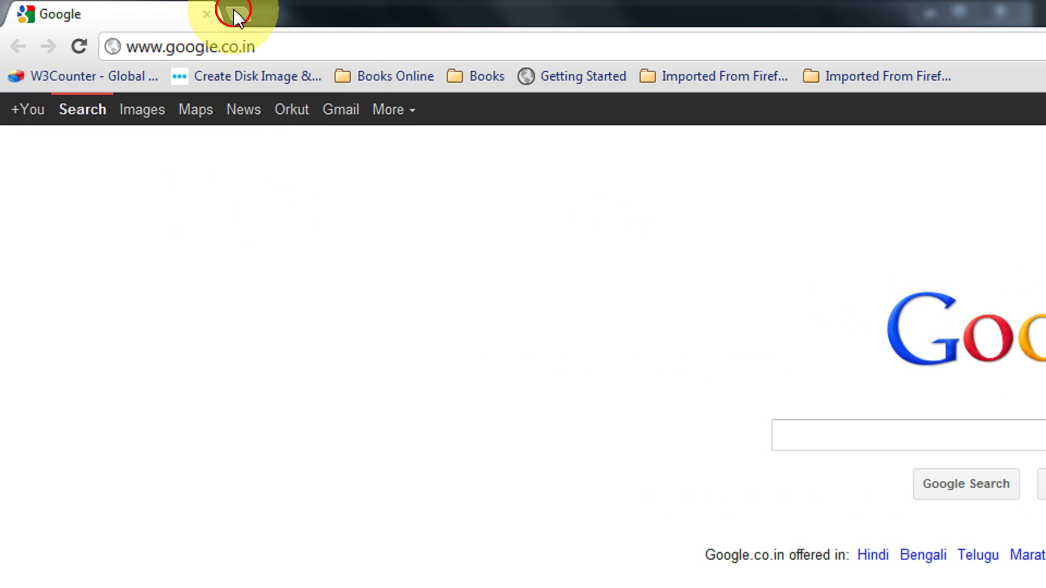
Step: Load chrome://plugins/ in a new Chrome tab
click(236, 16)
text(chrome://plugins/)
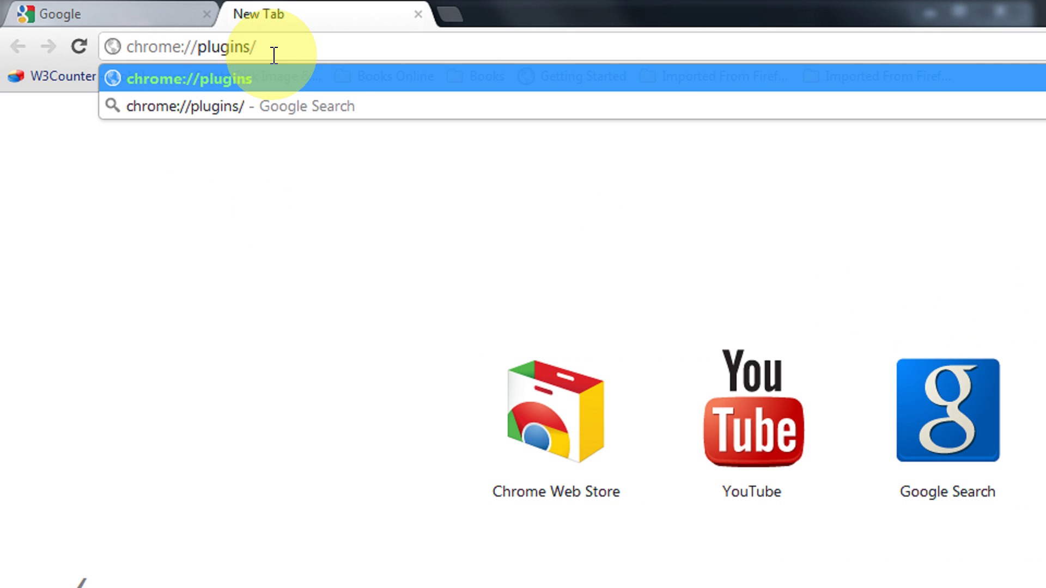
key(Return)
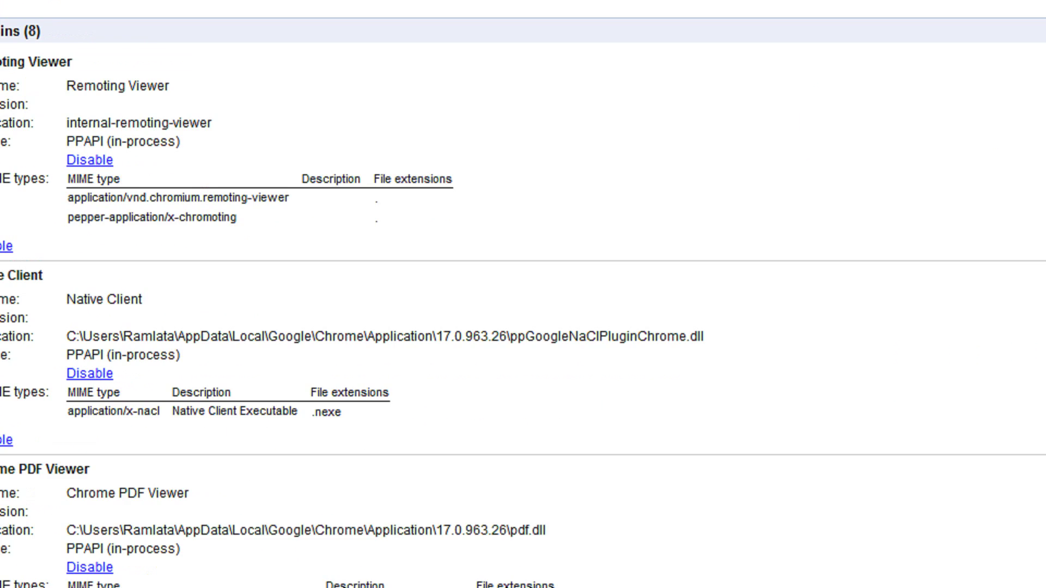
scroll(120, 478, down, 3)
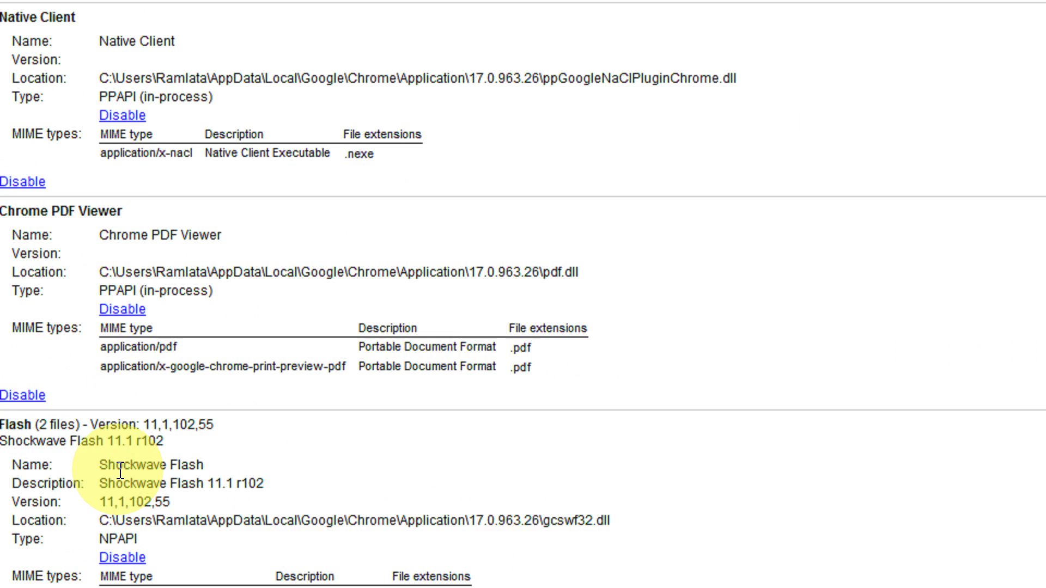
scroll(120, 473, down, 3)
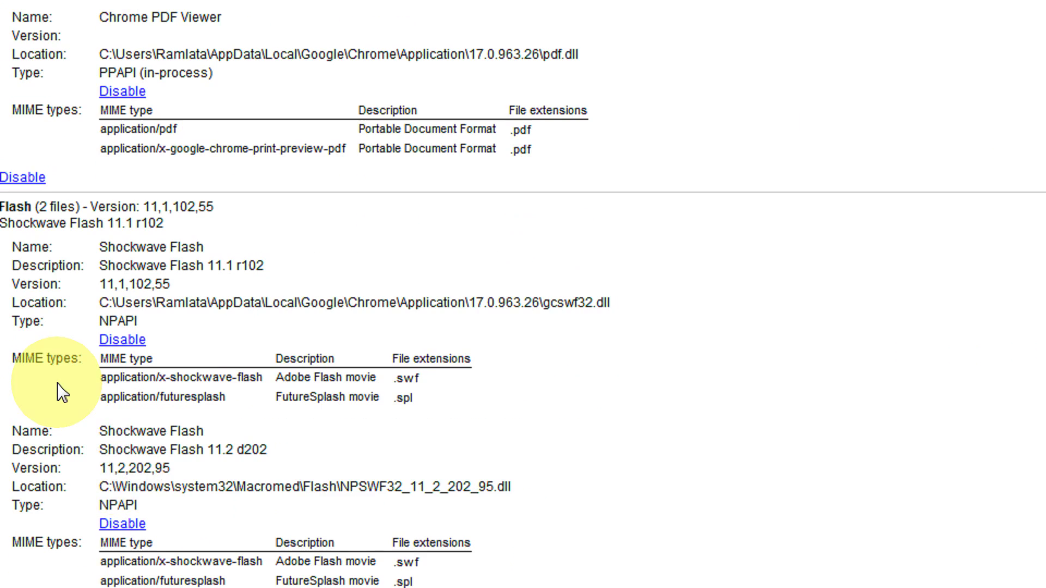
scroll(58, 393, down, 1)
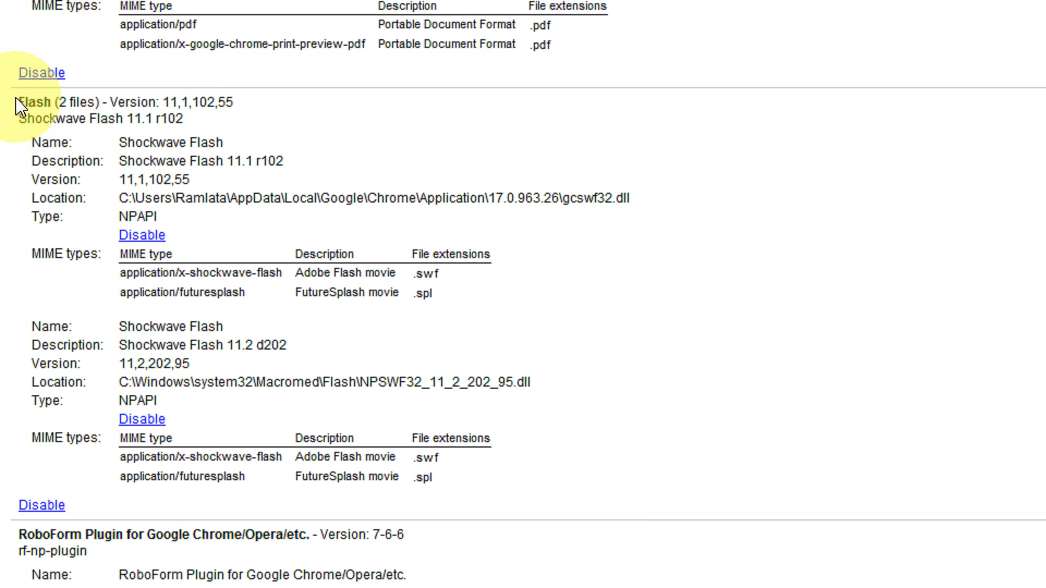
Step: Highlight the Flash heading, its '(2 files)' note, and the Chrome Application folder in the path
double_click(29, 99)
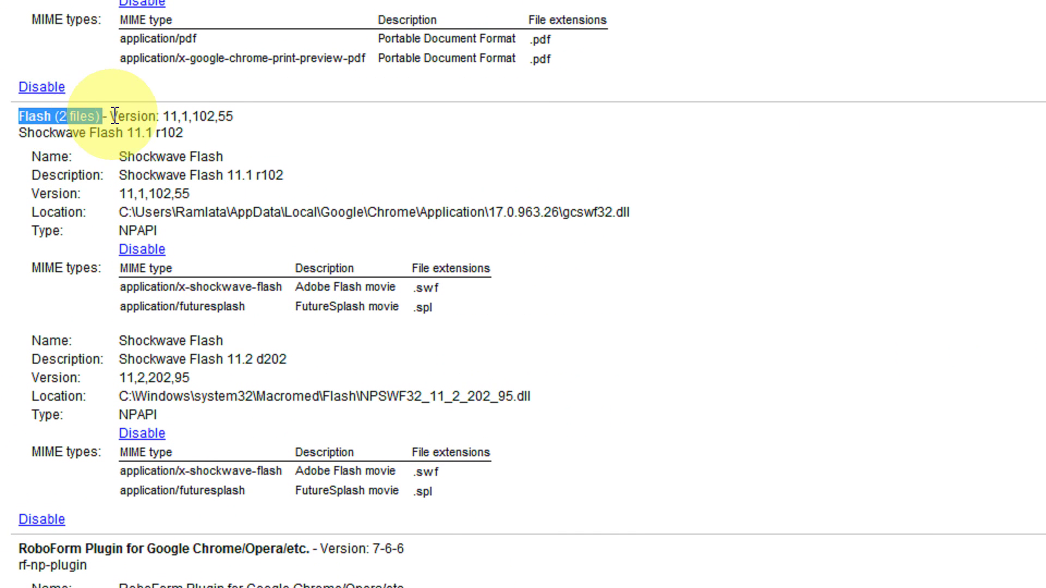
drag(58, 110, 241, 117)
click(59, 133)
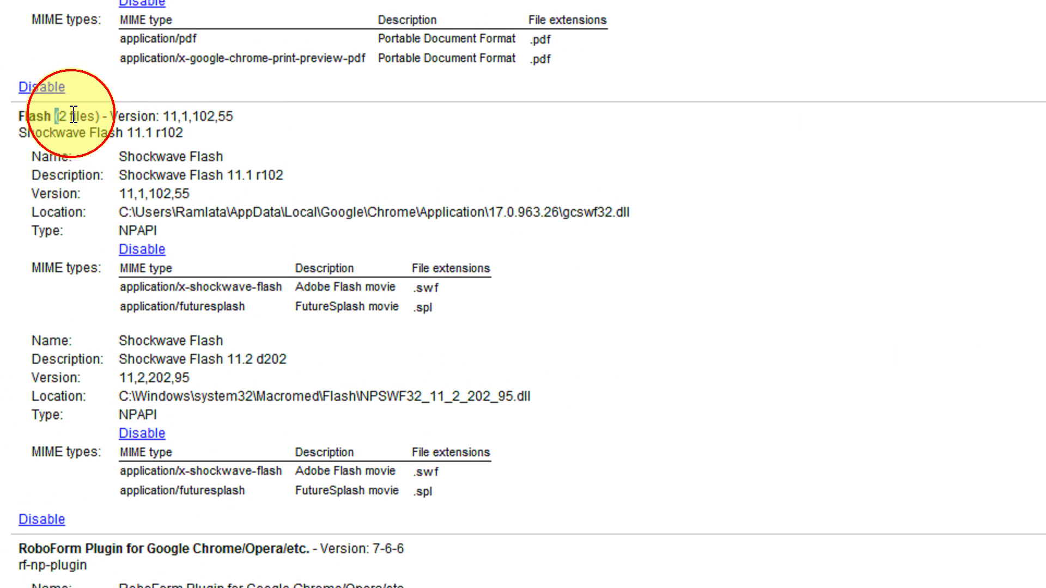
drag(55, 116, 97, 115)
click(22, 133)
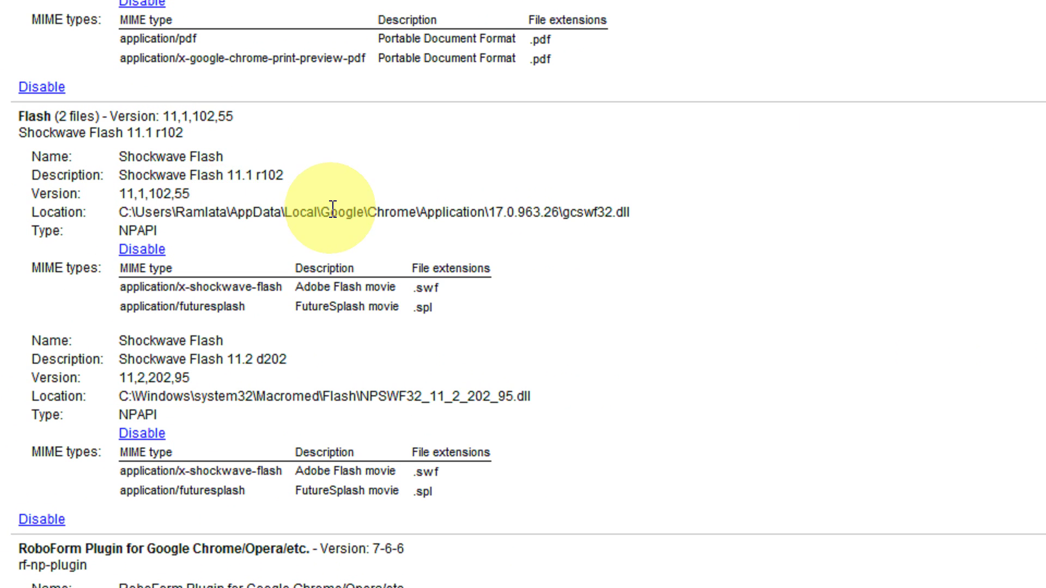
drag(321, 212, 500, 206)
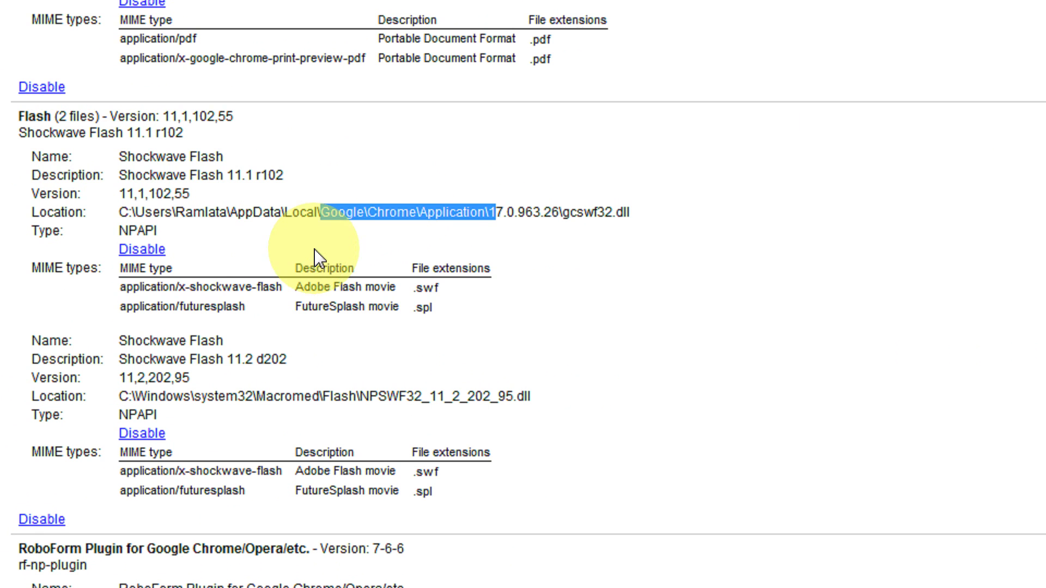
Step: Disable the bundled Shockwave Flash 11.1 (gcswf32.dll) and highlight the Macromed Flash path
click(298, 252)
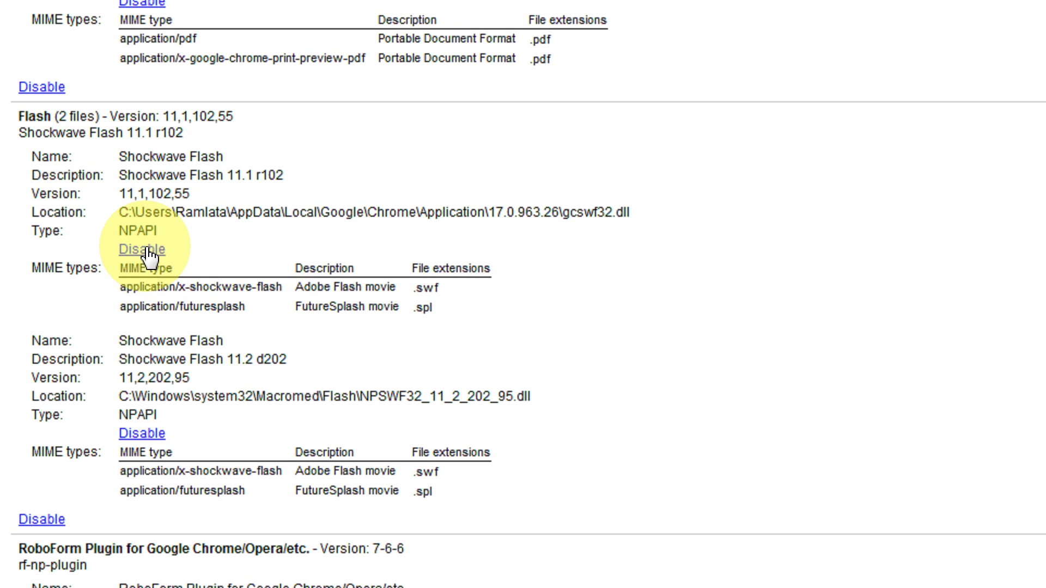
click(145, 250)
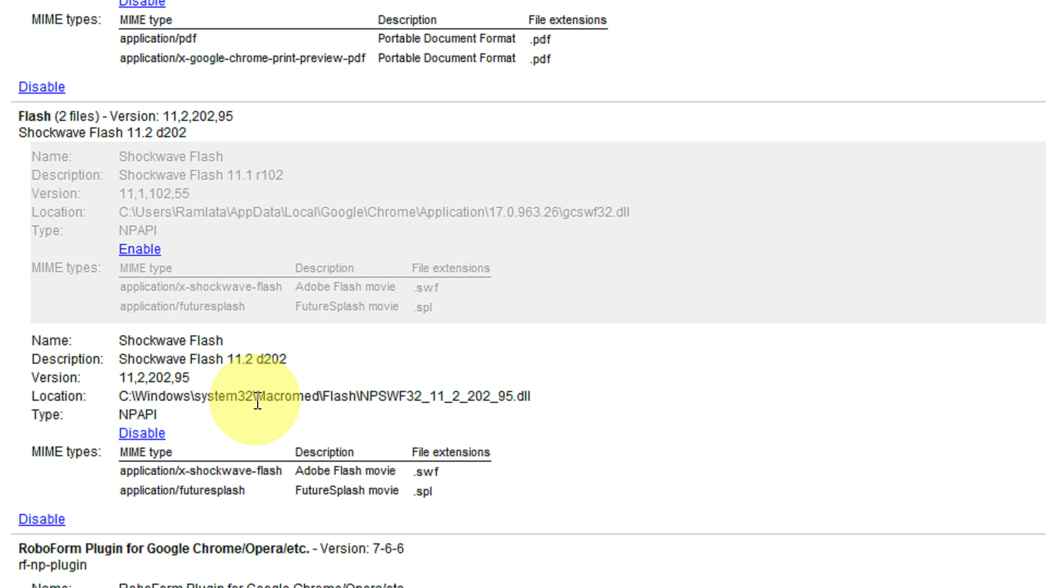
drag(255, 398, 377, 401)
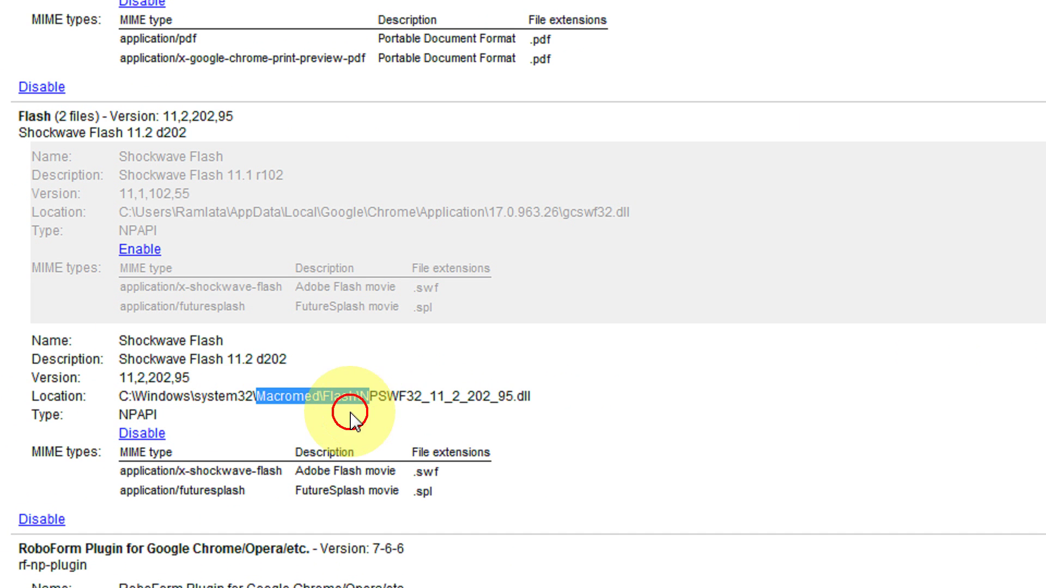
click(351, 413)
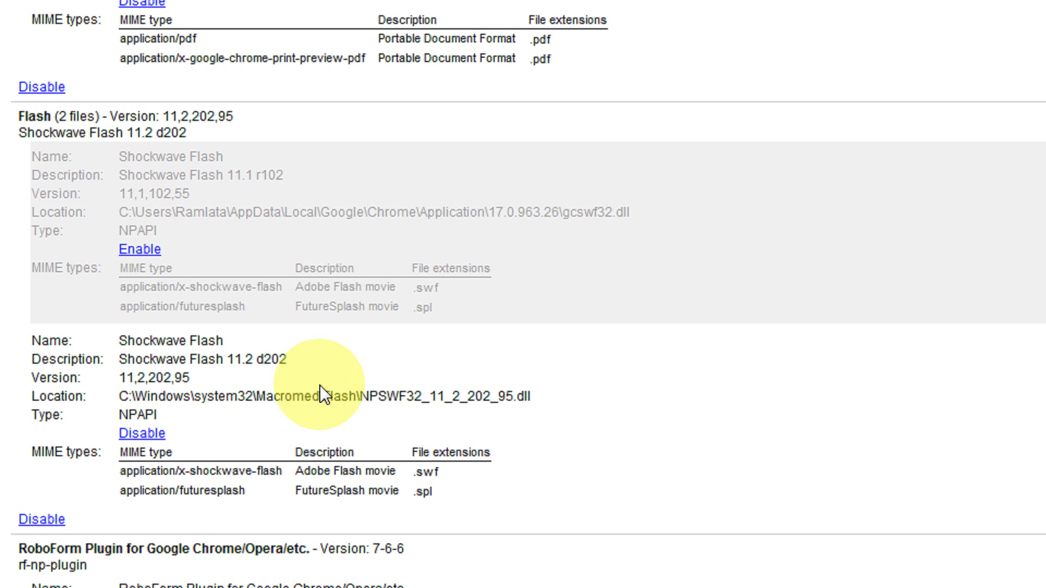
scroll(523, 294, up, 1)
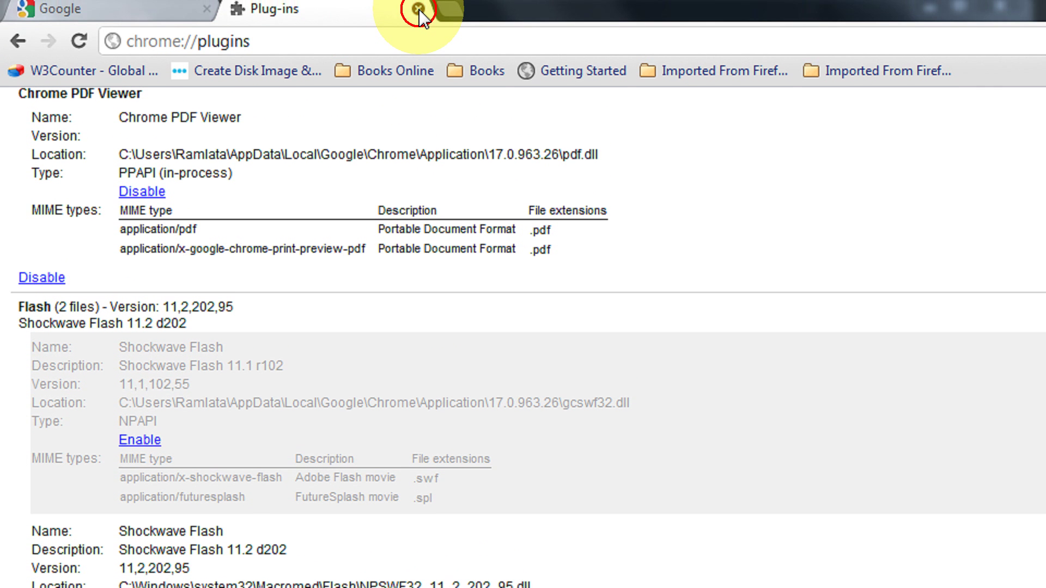
Step: Close the Plug-ins tab and the Chrome window, then minimize the IrfanView crash screenshot
click(420, 8)
right_click(423, 10)
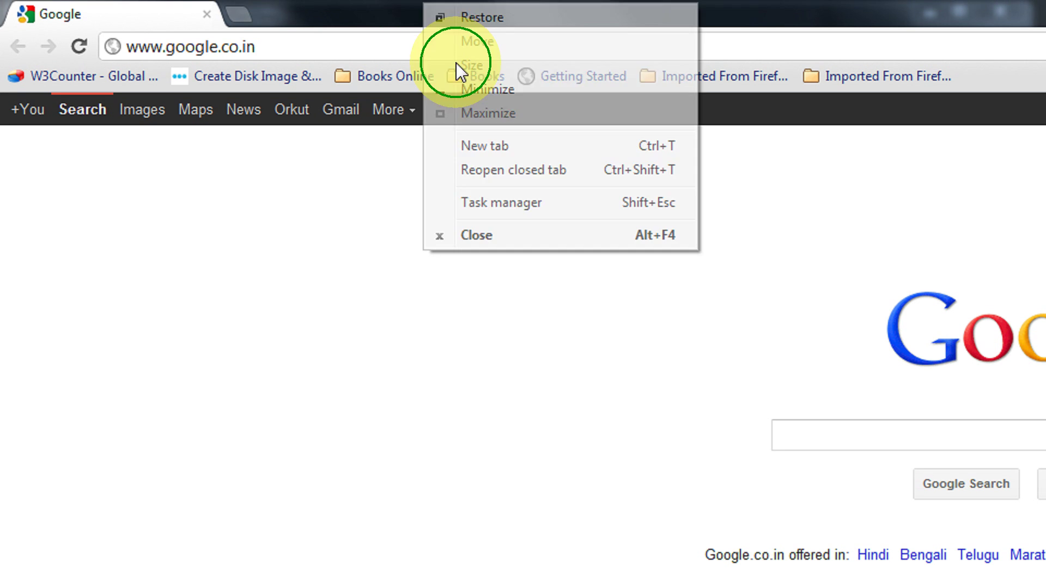
click(494, 243)
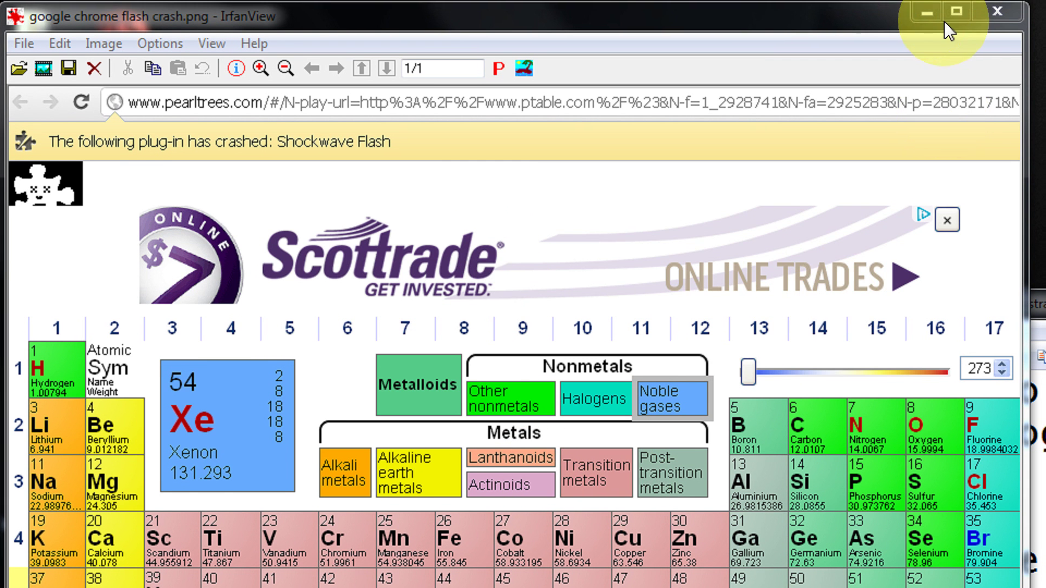
click(927, 12)
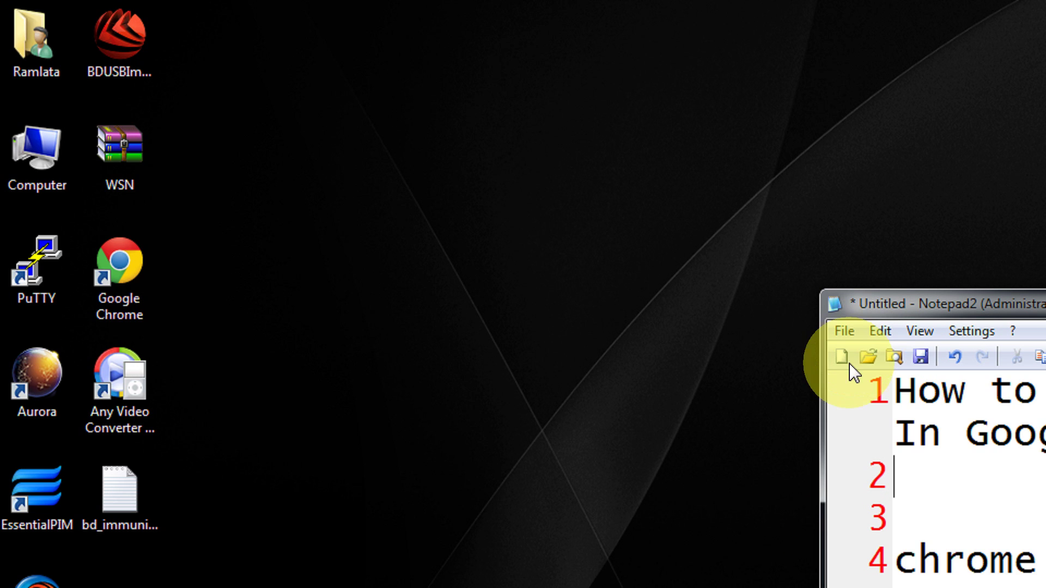